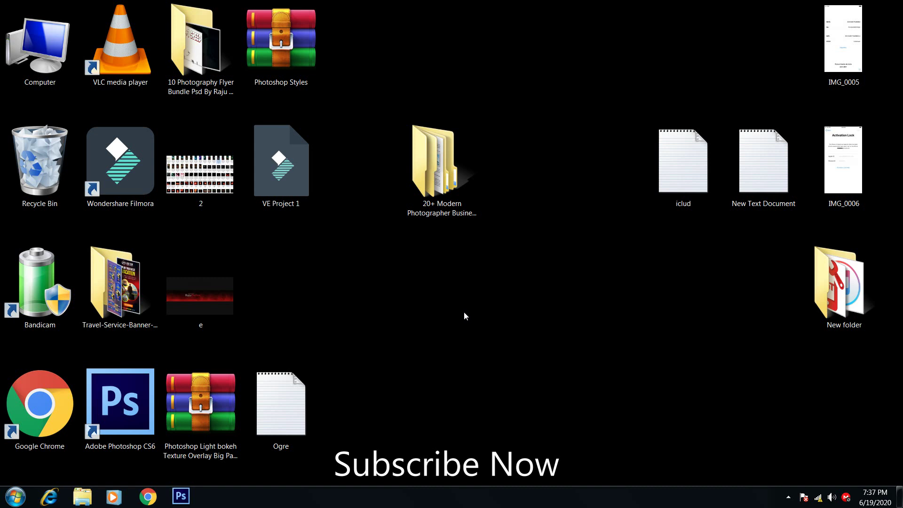
Open the templates pack folder, search '.' to list all 63 items, and select the #202 card image
double_click(442, 160)
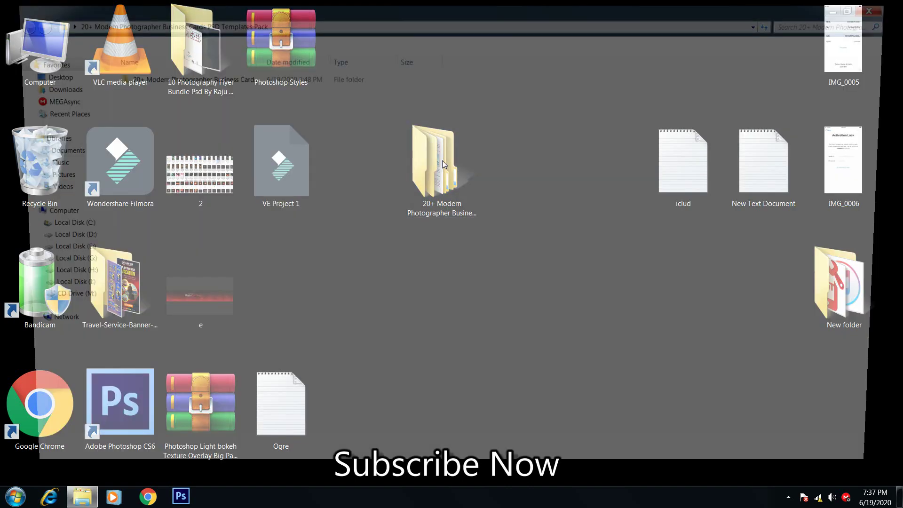
left_click(827, 21)
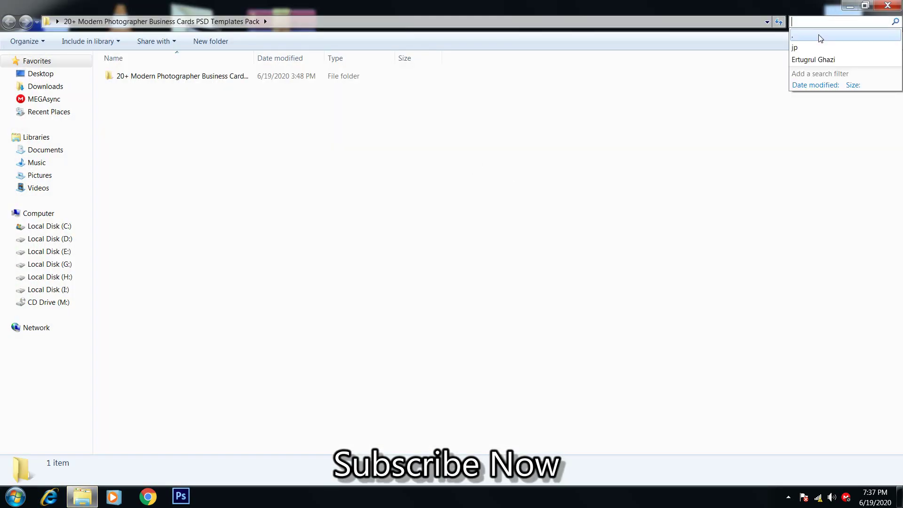
type(".")
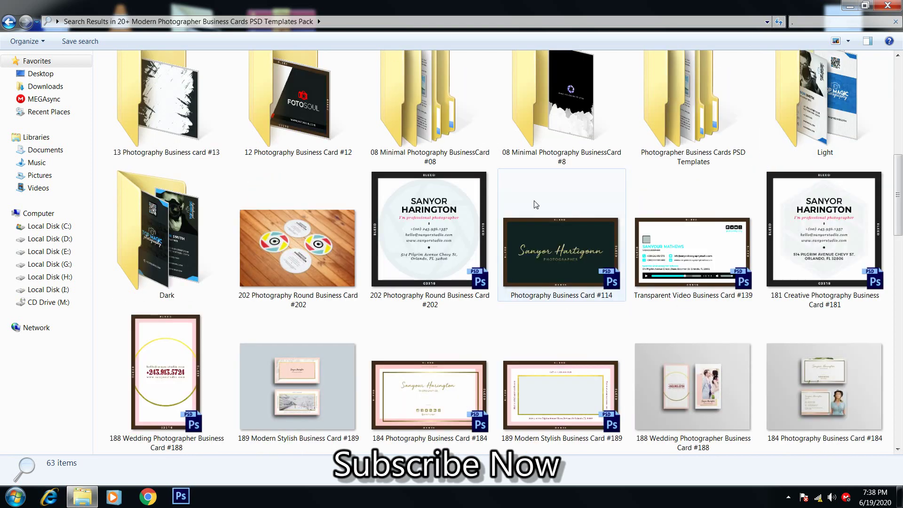
left_click(329, 269)
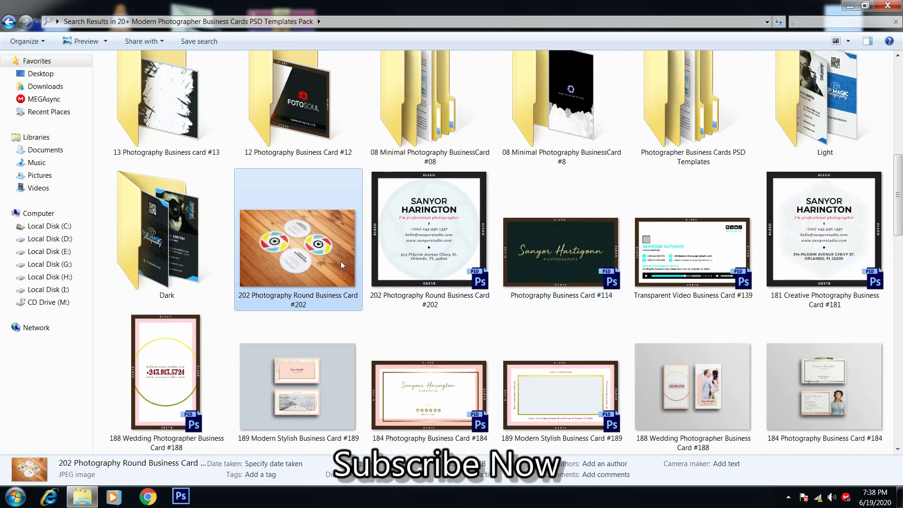
Browse the card template previews in Windows Photo Viewer starting from #202, then close the viewer
double_click(340, 261)
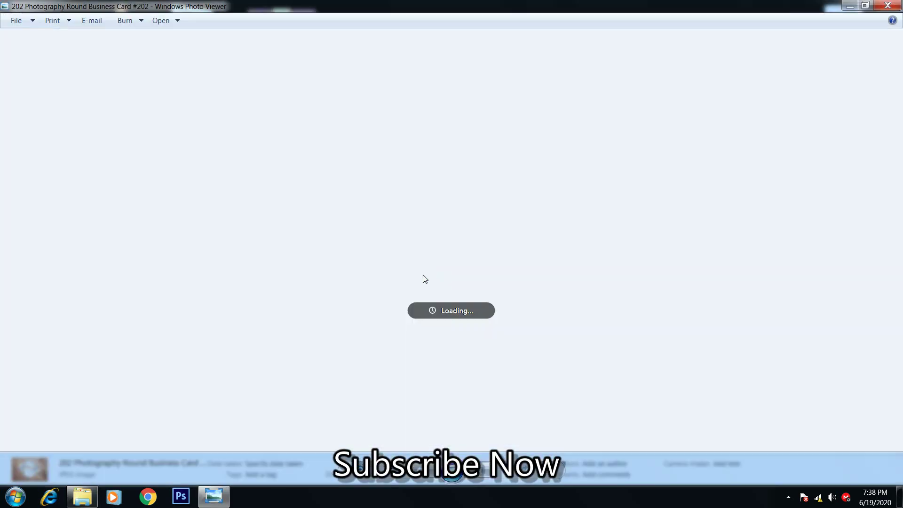
left_click(482, 470)
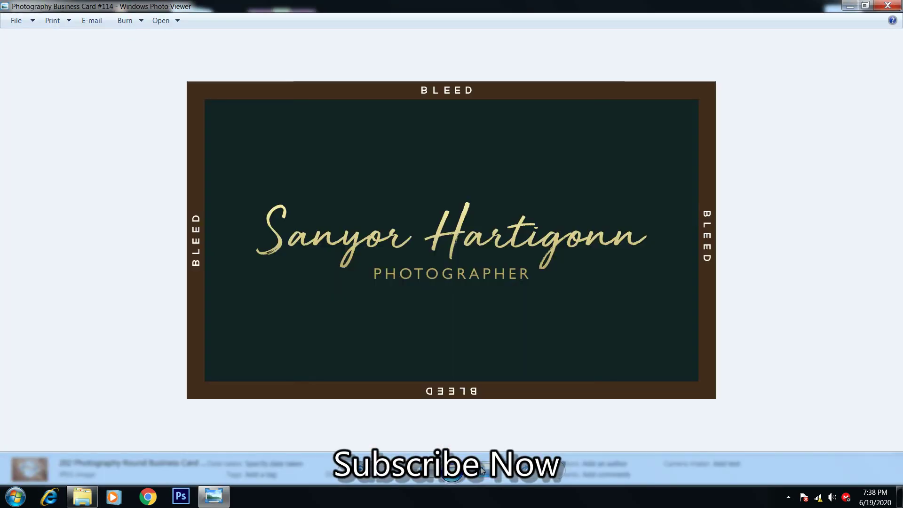
left_click(482, 470)
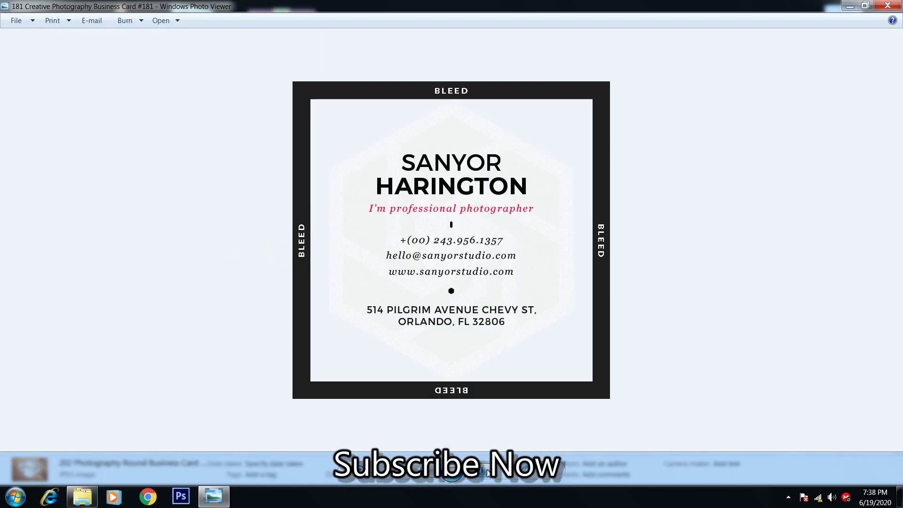
left_click(487, 472)
left_click(487, 472)
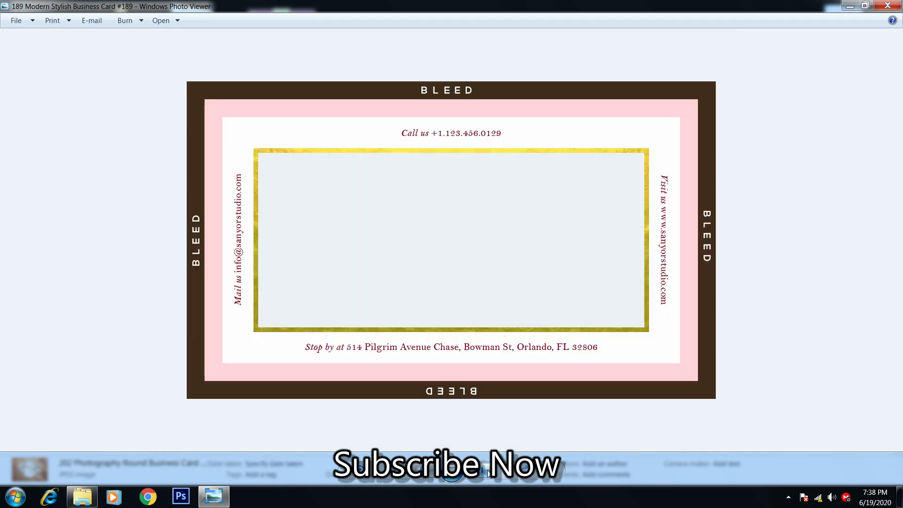
left_click(489, 473)
left_click(489, 473)
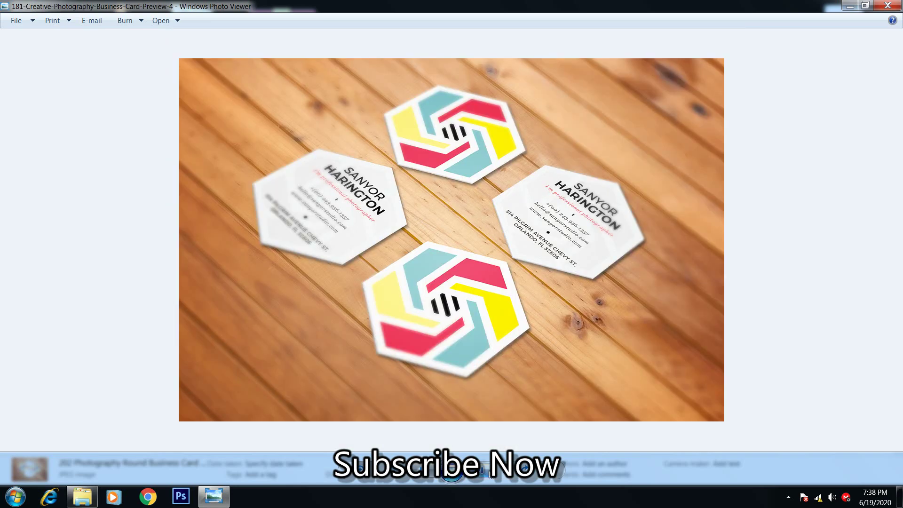
left_click(490, 473)
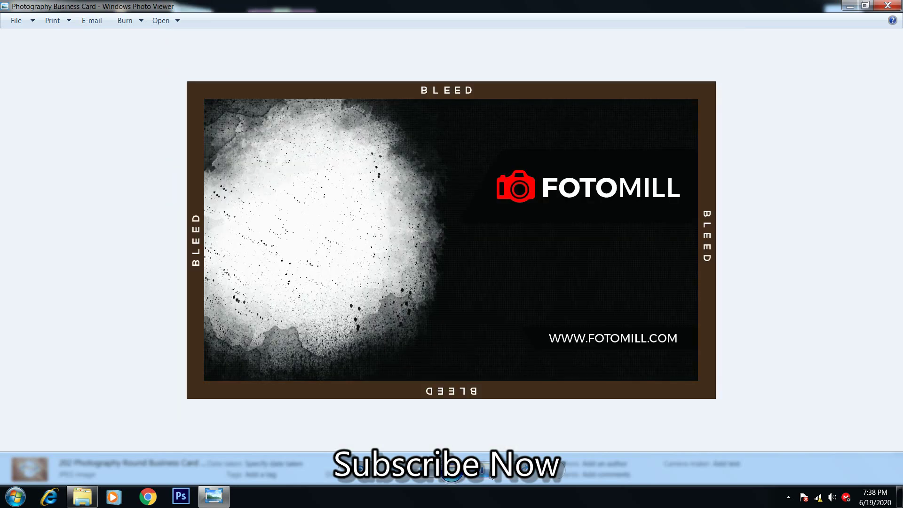
left_click(489, 474)
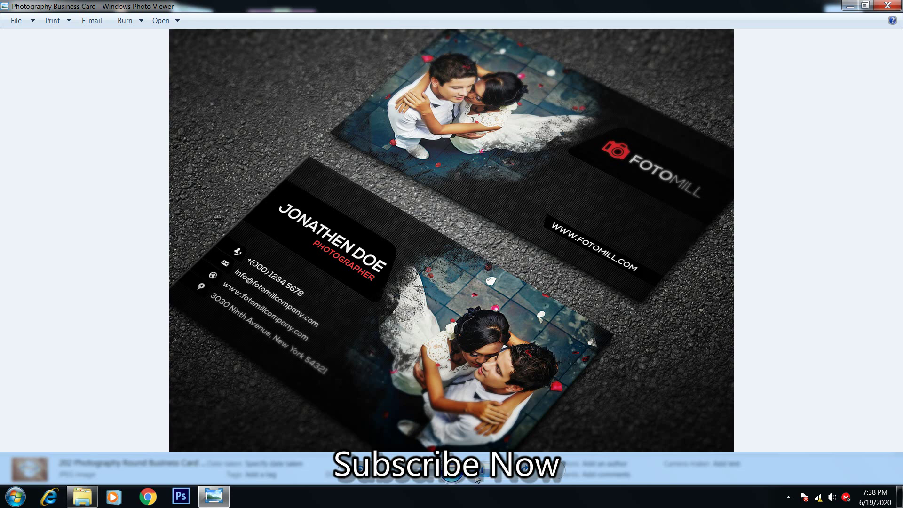
left_click(481, 474)
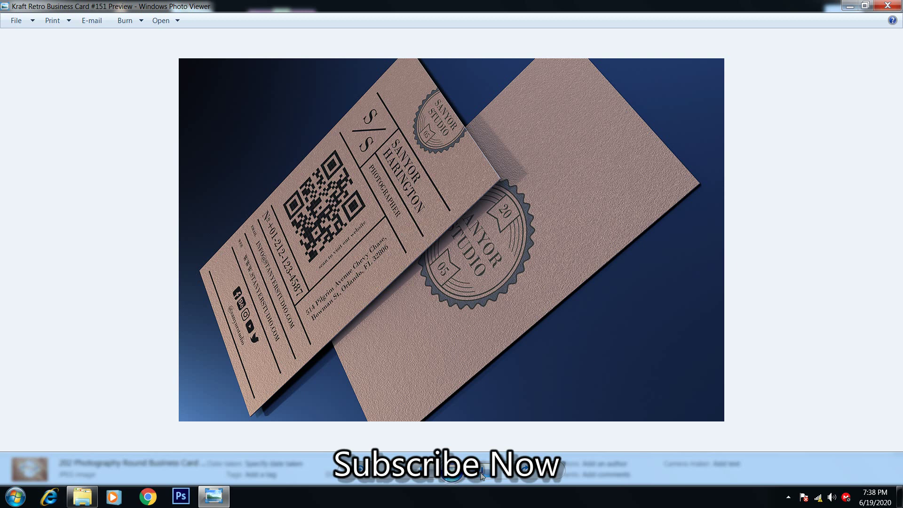
left_click(481, 474)
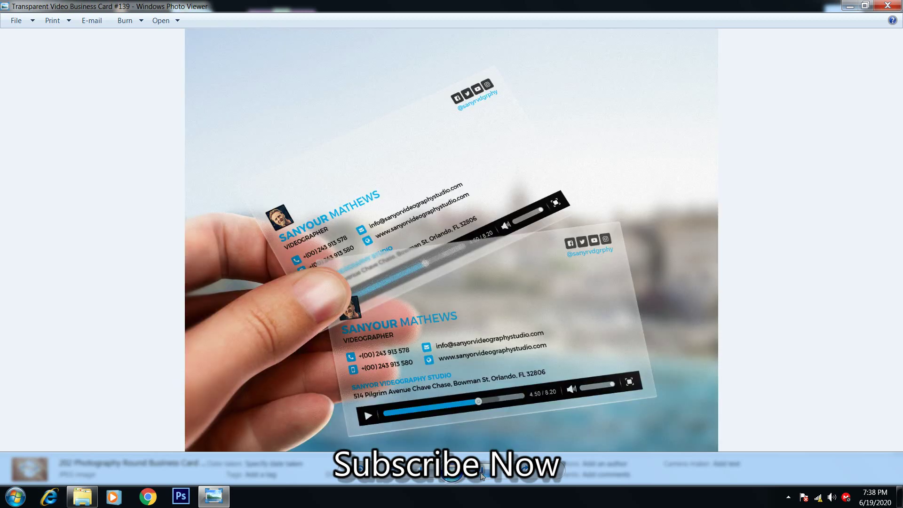
left_click(480, 474)
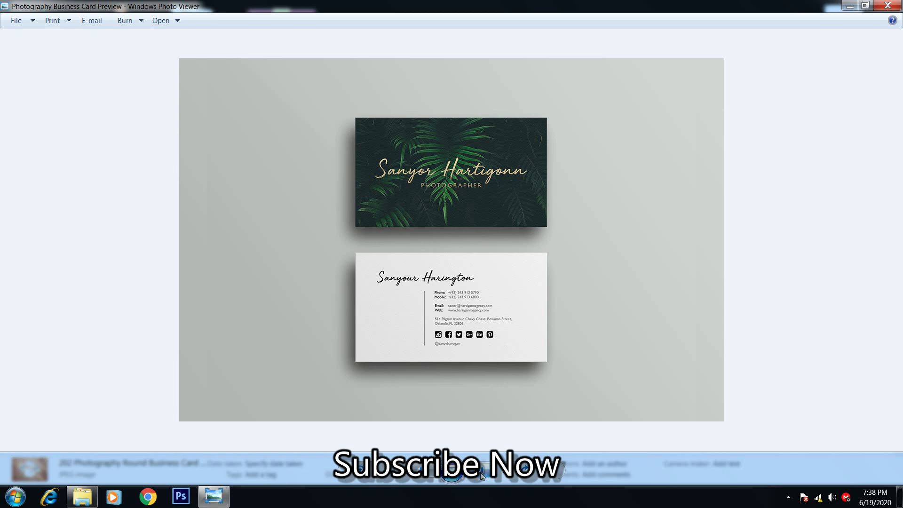
left_click(481, 474)
left_click(481, 473)
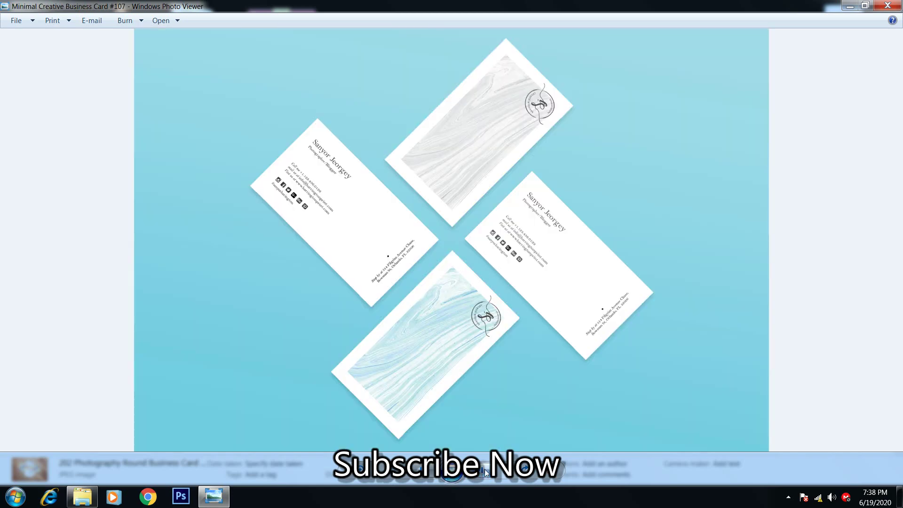
key("alt+F4")
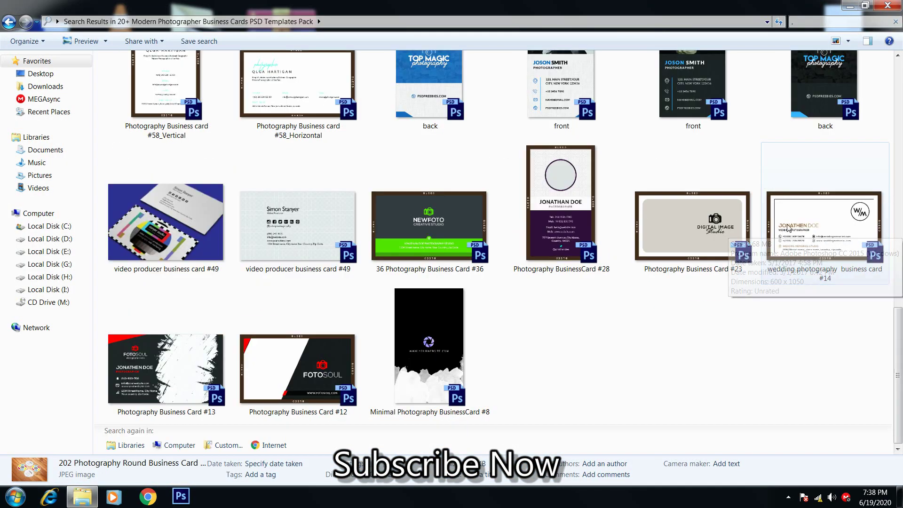
Open the Photography Business Card #13 PSD in Photoshop CS6
left_click(195, 380)
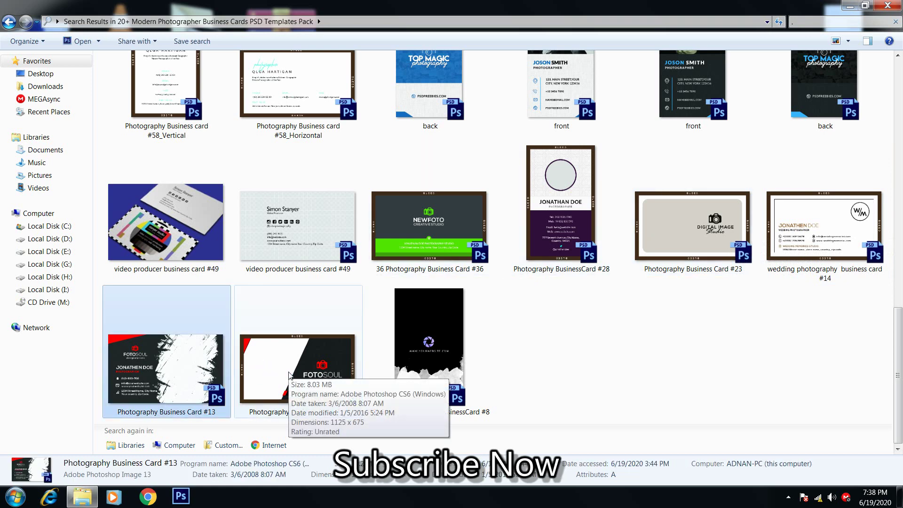
double_click(161, 367)
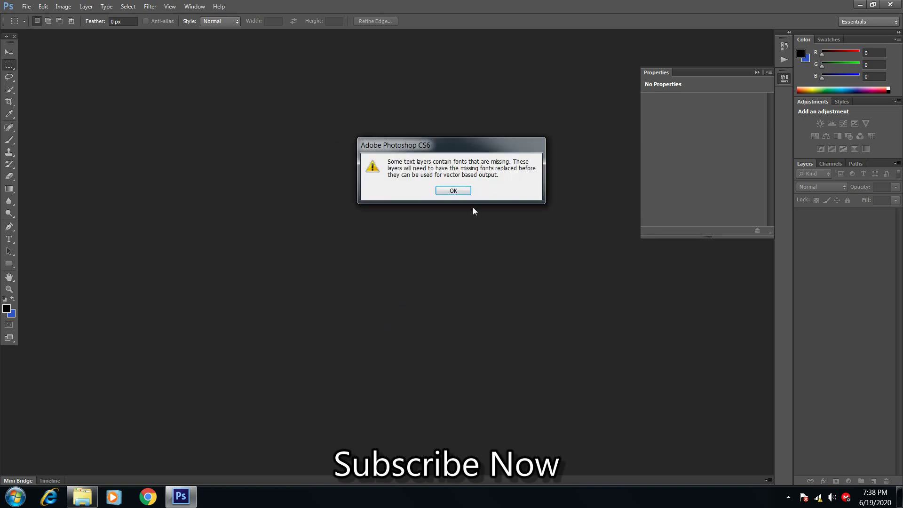
Dismiss the missing-fonts warning, keep the Back group hidden, and expand the Front group's layers
left_click(453, 191)
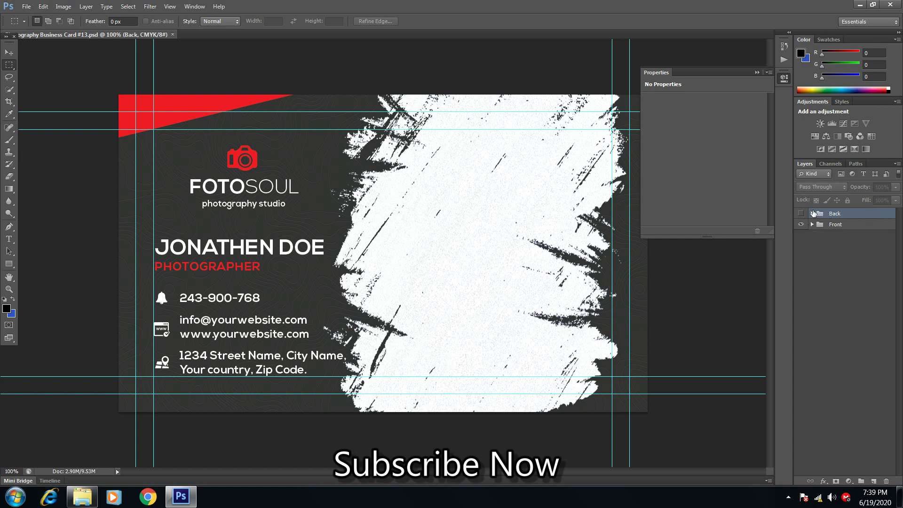
left_click(801, 213)
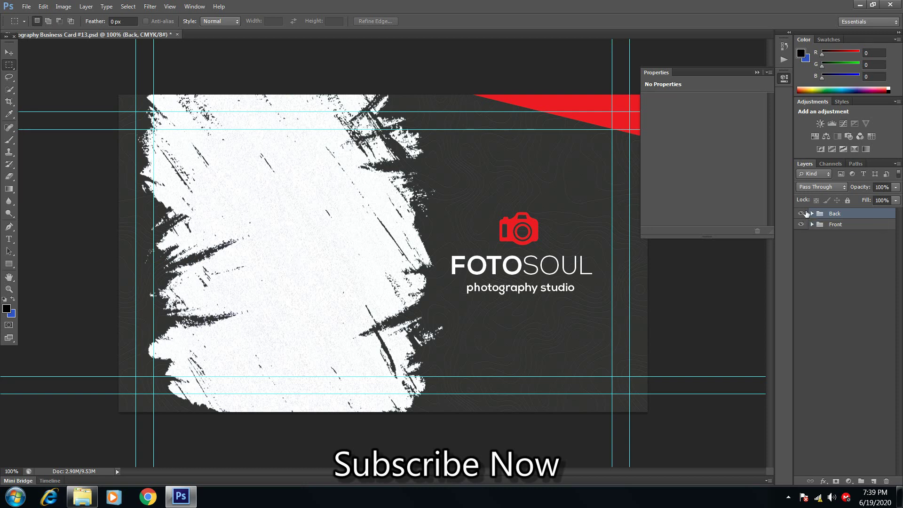
left_click(802, 214)
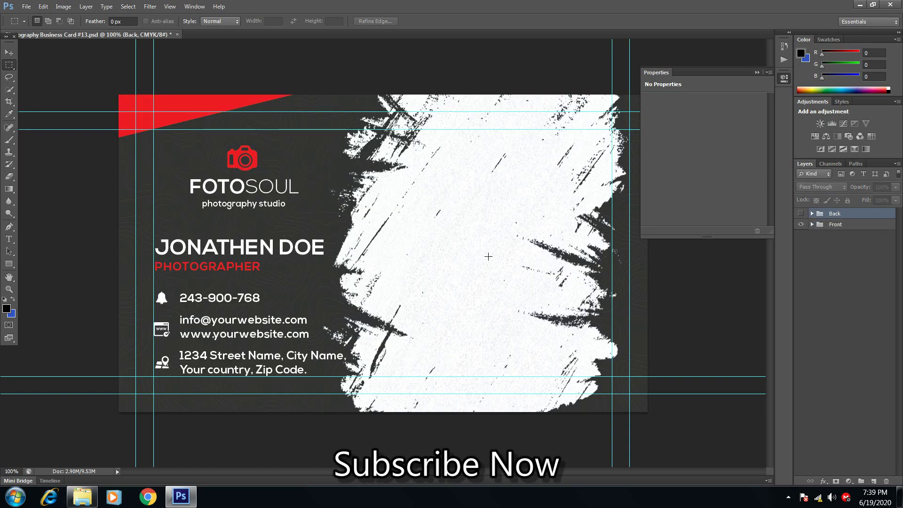
left_click(813, 224)
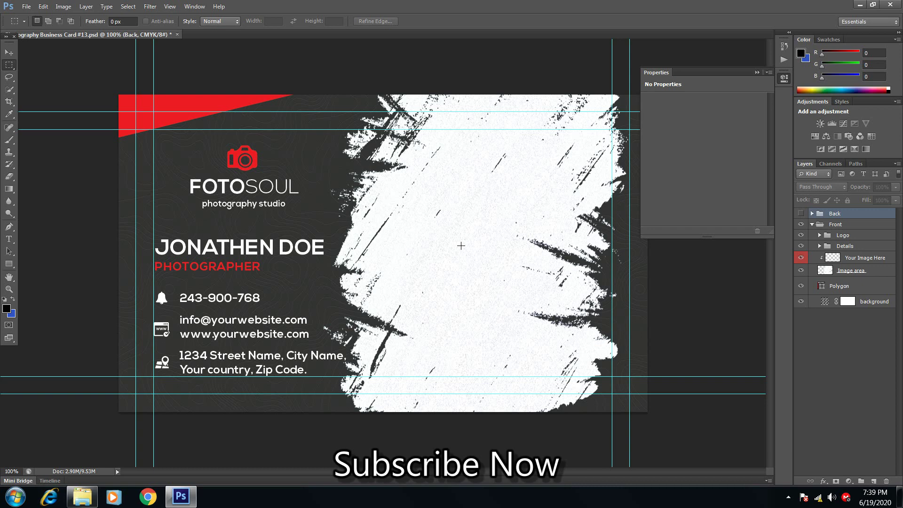
Bring model-2614569_1920.jpg into the card as Layer 1, clipped into the Your Image Here area
key("ctrl+o")
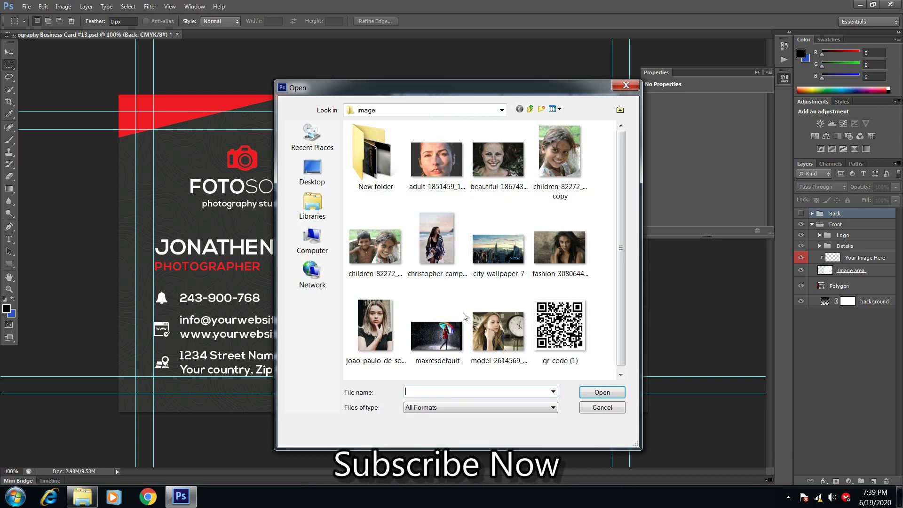
double_click(479, 324)
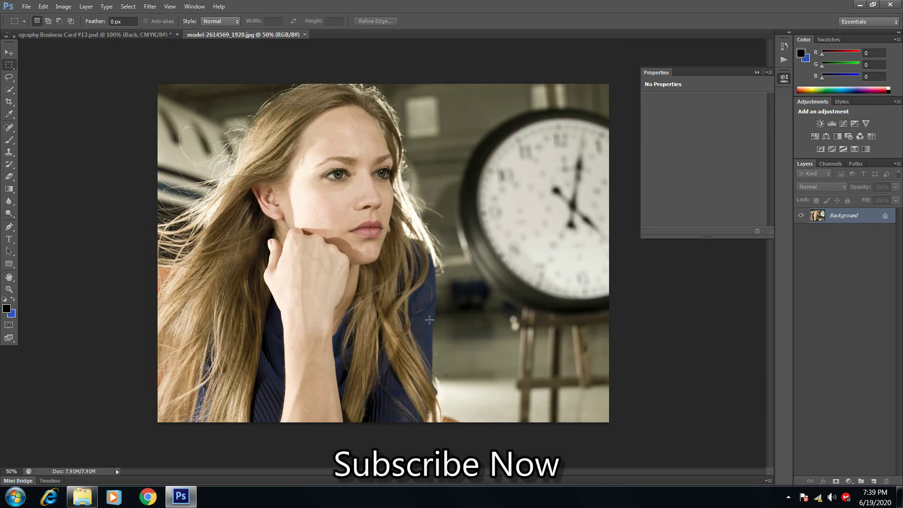
key("v")
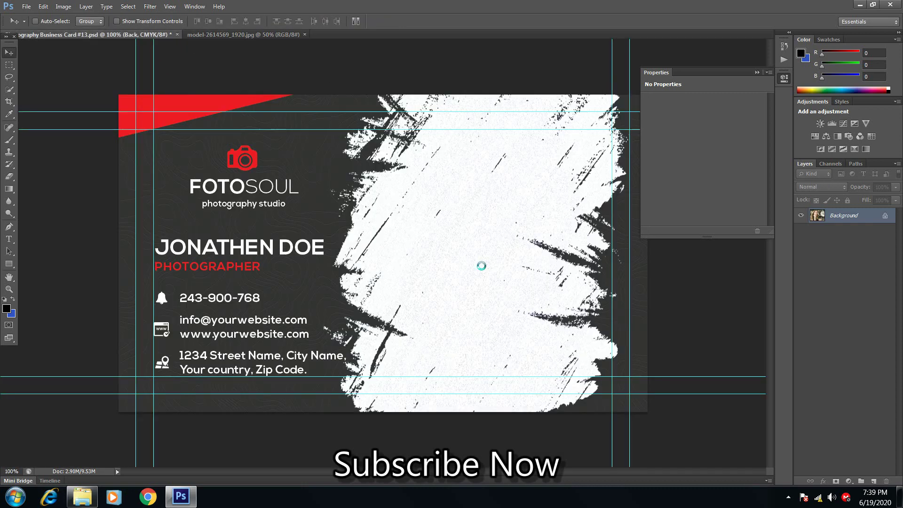
mouse_move(146, 38)
left_mouse_down()
mouse_move(482, 266)
mouse_move(545, 249)
left_mouse_up()
mouse_move(833, 215)
left_mouse_down()
mouse_move(829, 271)
mouse_move(844, 277)
left_mouse_up()
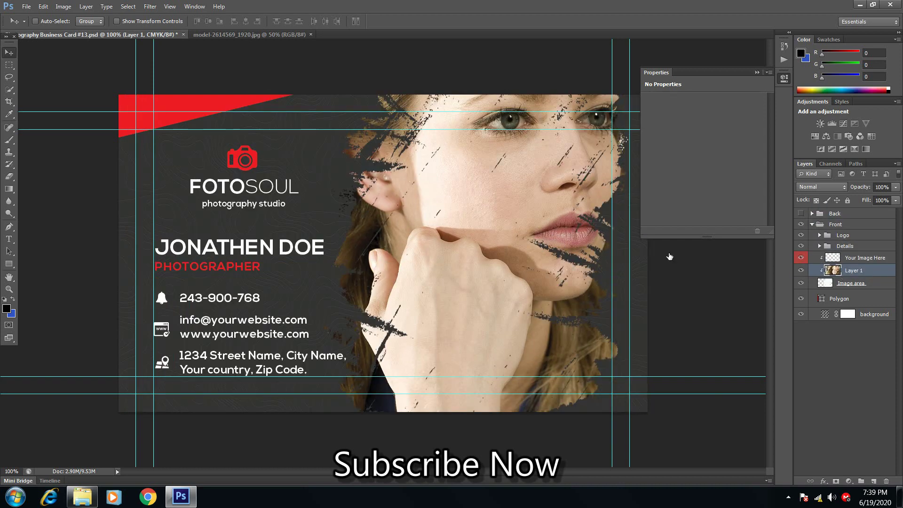
Scale the clipped portrait down to about half size and move it up and left
mouse_move(532, 198)
left_mouse_down()
mouse_move(504, 259)
mouse_move(517, 261)
left_mouse_up()
key("ctrl+minus")
key("ctrl+minus")
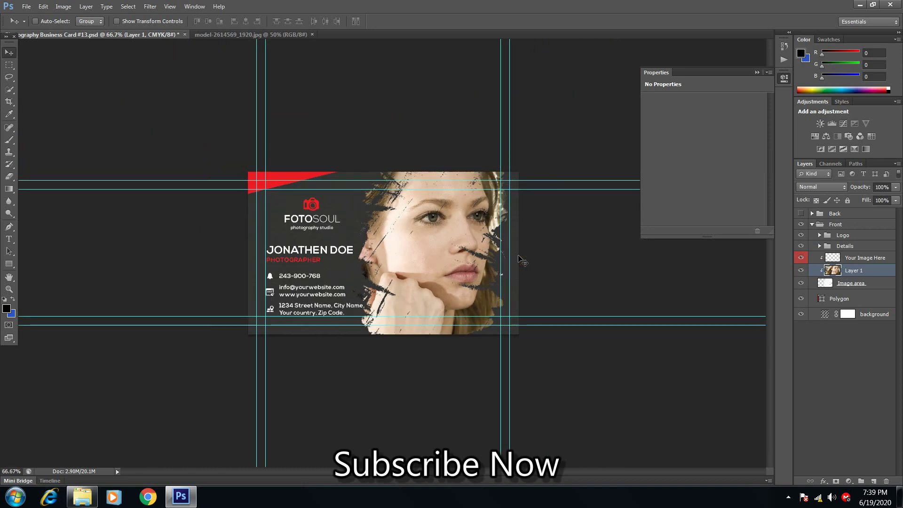
key("ctrl+minus")
key("ctrl+t")
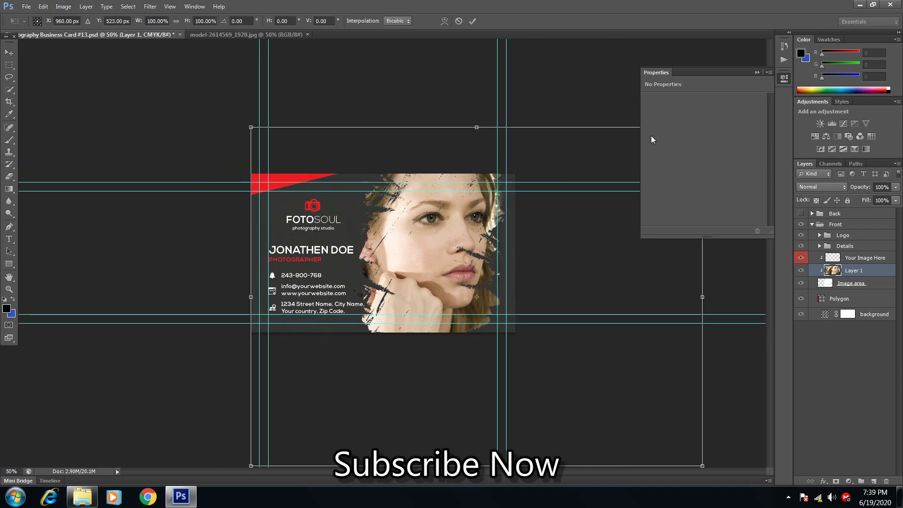
left_click_drag(251, 127, 342, 195)
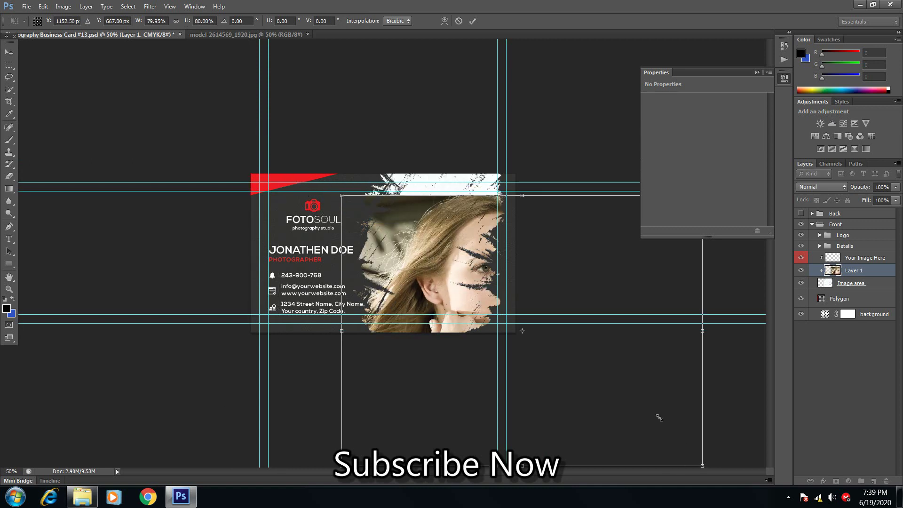
left_click_drag(659, 418, 580, 372)
left_click_drag(482, 282, 475, 254)
Flip the portrait horizontally, tilt it about 11°, fine-tune its position, and apply the transform
right_click(466, 263)
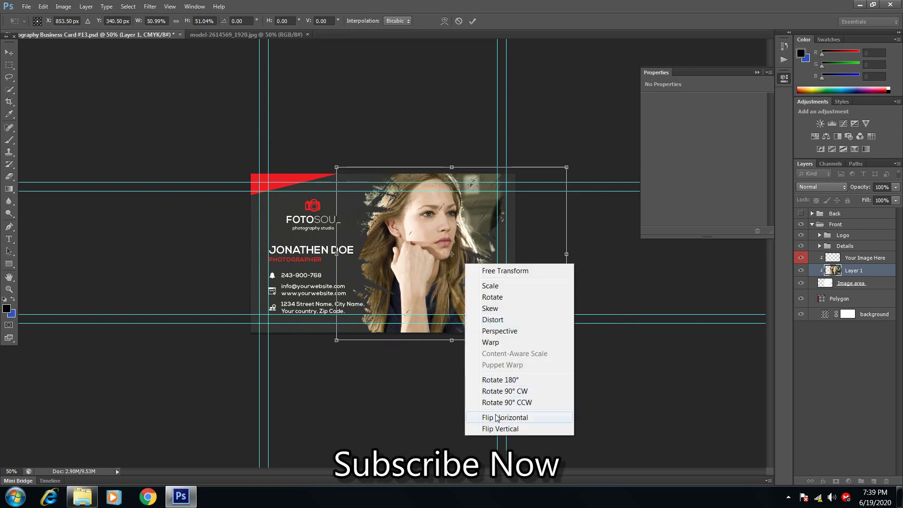
left_click(497, 418)
left_click_drag(450, 241, 411, 247)
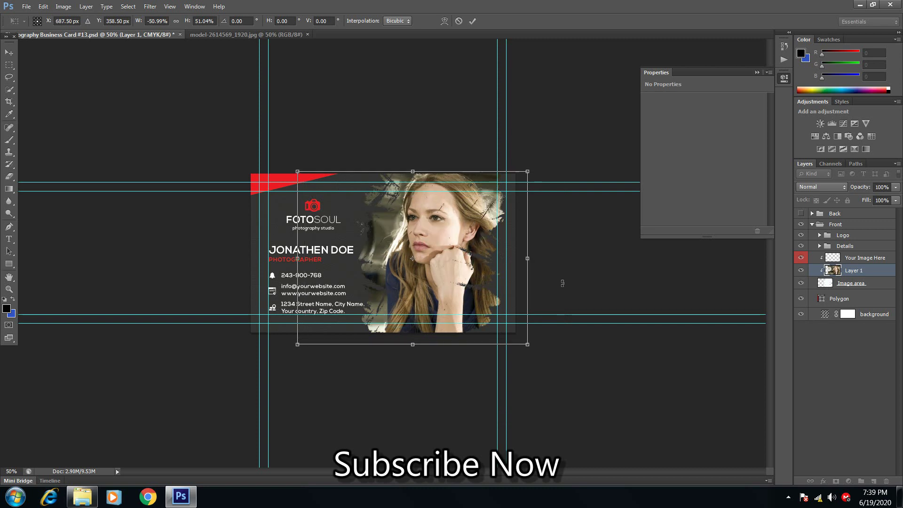
left_click_drag(555, 264, 563, 283)
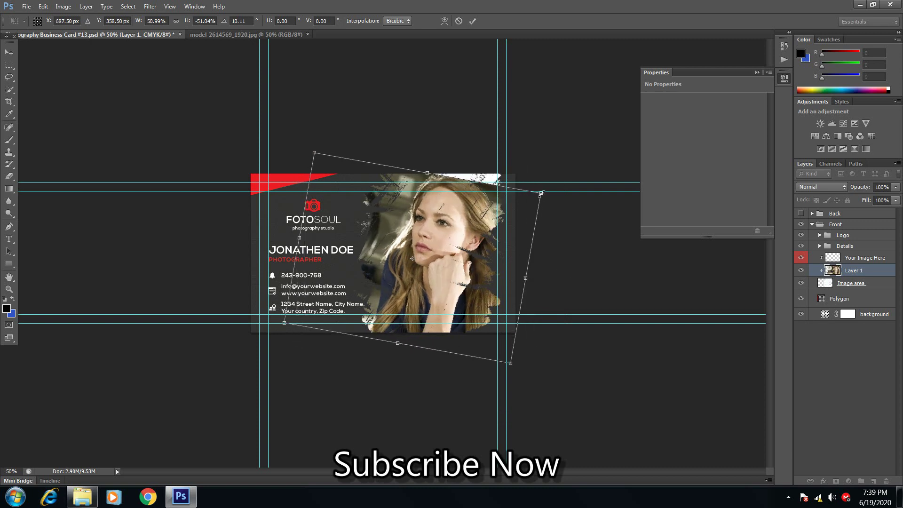
left_click_drag(541, 193, 564, 181)
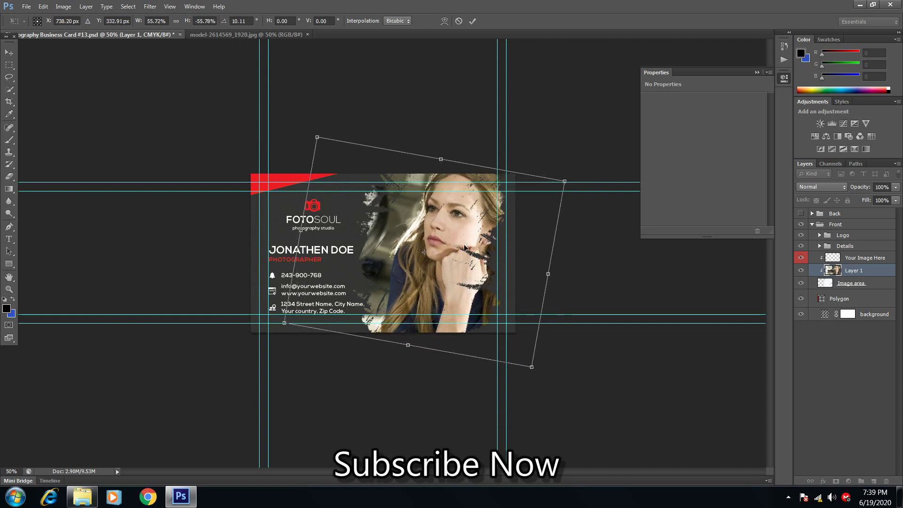
left_click_drag(465, 247, 460, 239)
key("Return")
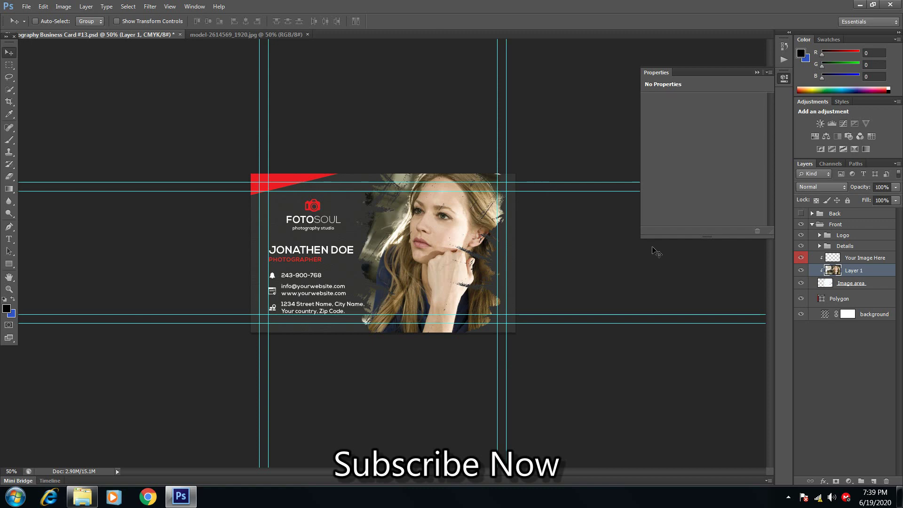
scroll(376, 248, "up", 4)
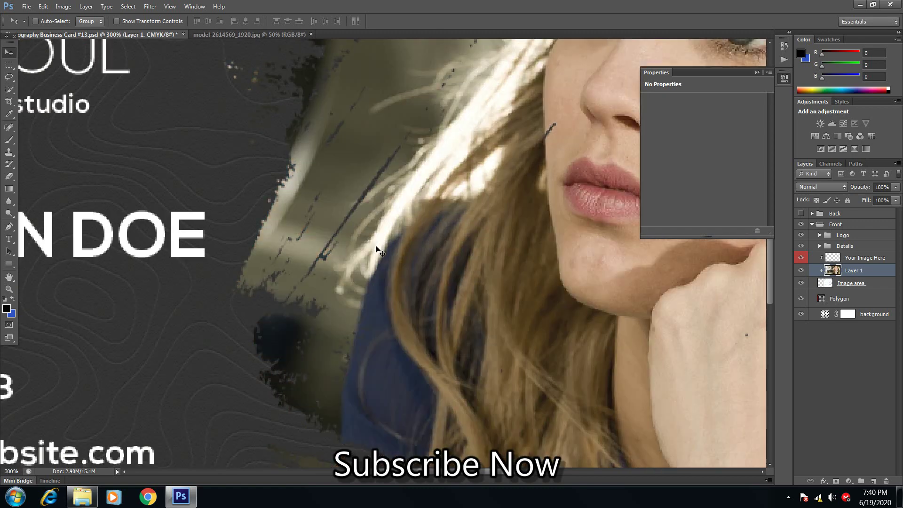
left_click_drag(376, 249, 408, 268)
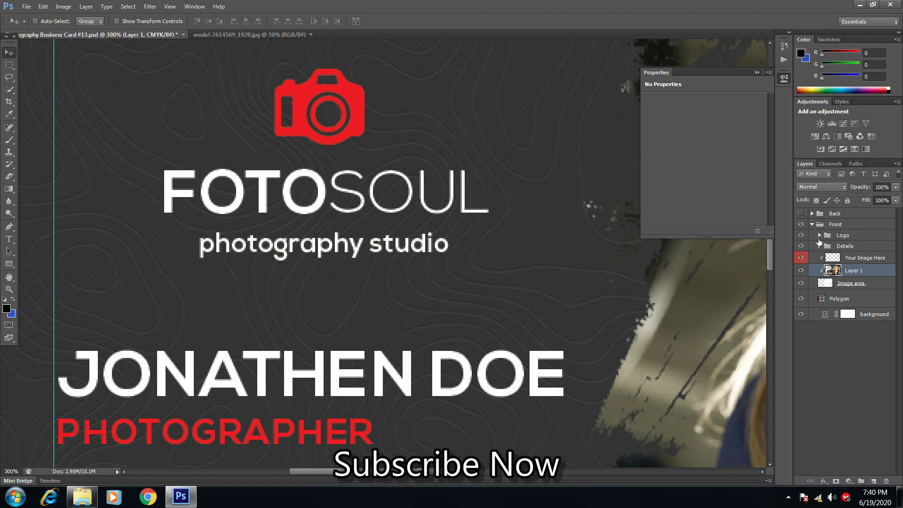
Expand the Logo and Details groups and start editing the 'photography studio' text layer
left_click(818, 239)
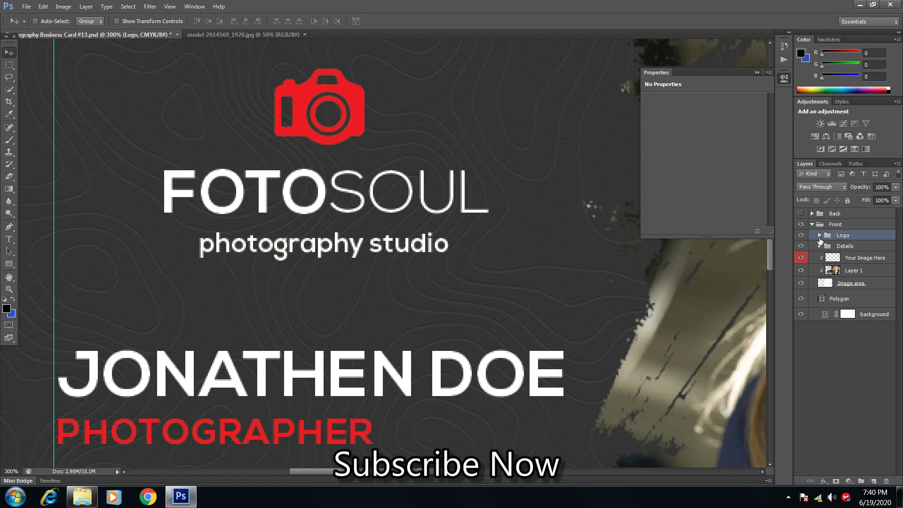
left_click(819, 235)
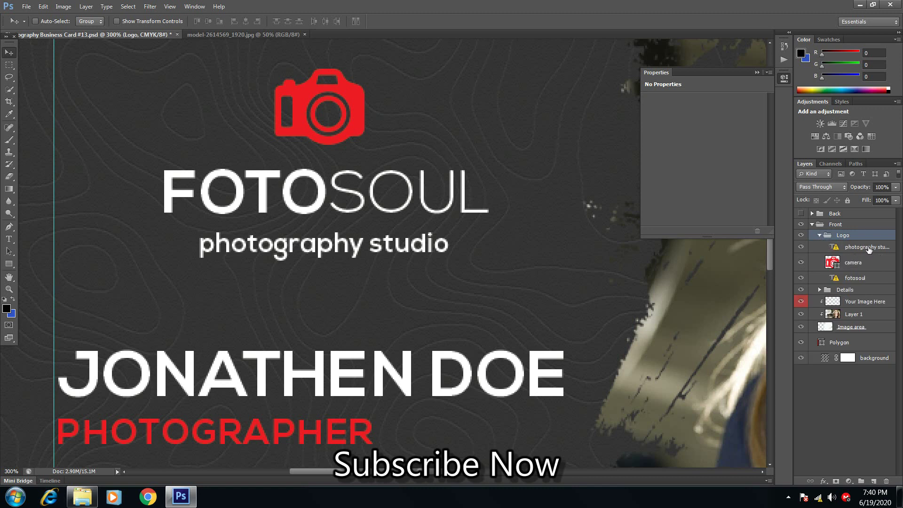
left_click(869, 249)
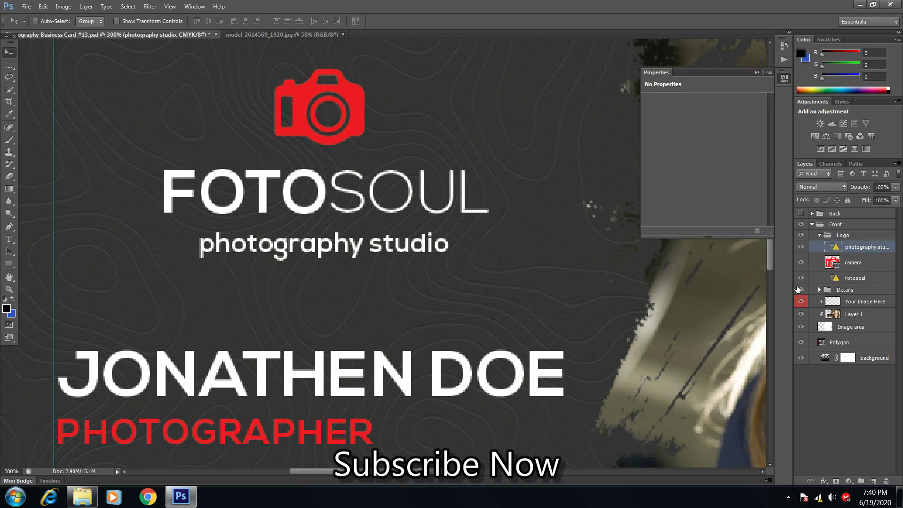
left_click(801, 289)
left_click(819, 290)
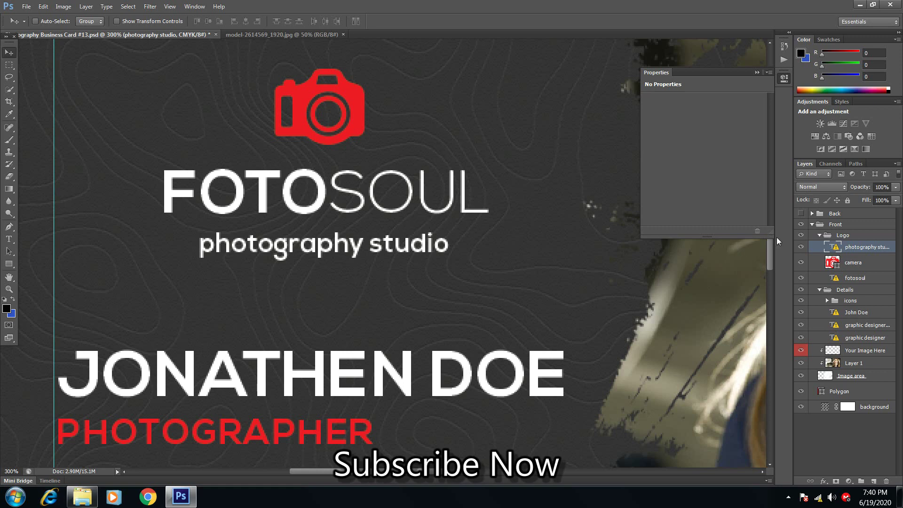
double_click(835, 248)
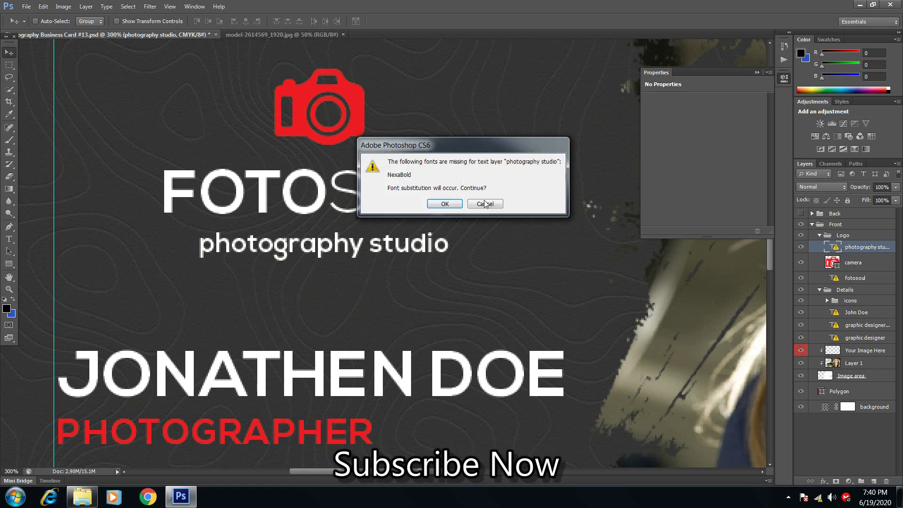
Replace the FOTOSOUL logo text with 'RAJU ONLINE' and zoom out to view the whole card
left_click(445, 205)
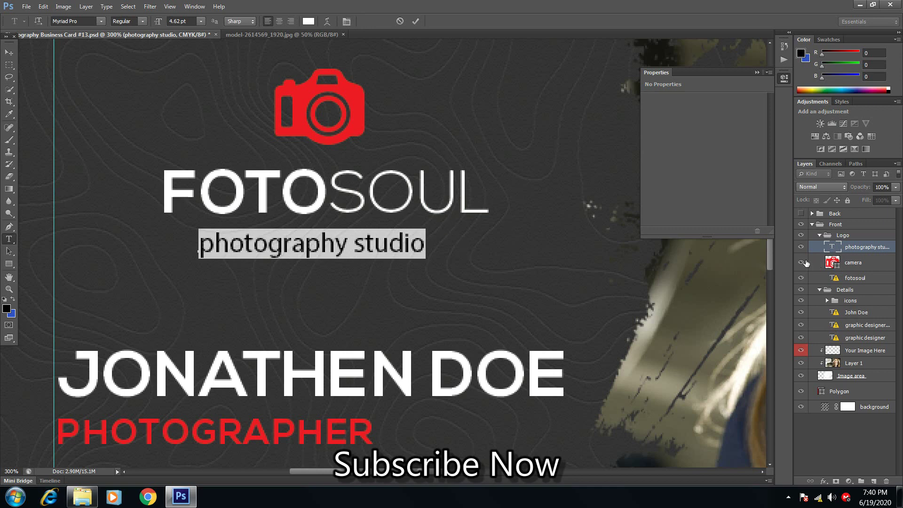
left_click(838, 281)
key("v")
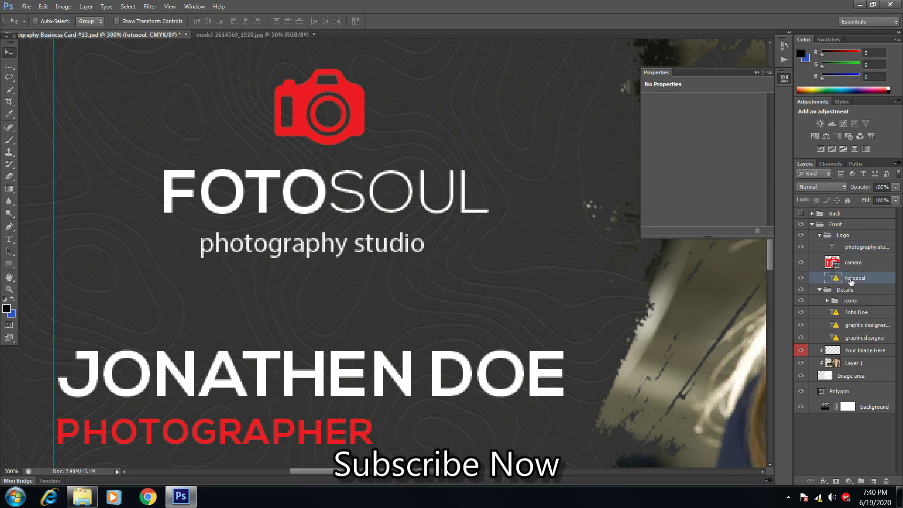
double_click(855, 278)
left_click(837, 280)
left_click(429, 210)
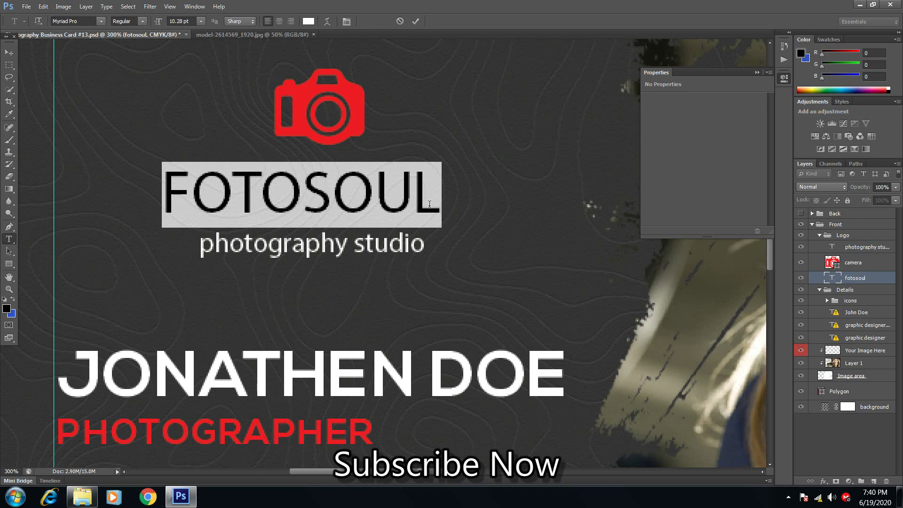
type("RAJU")
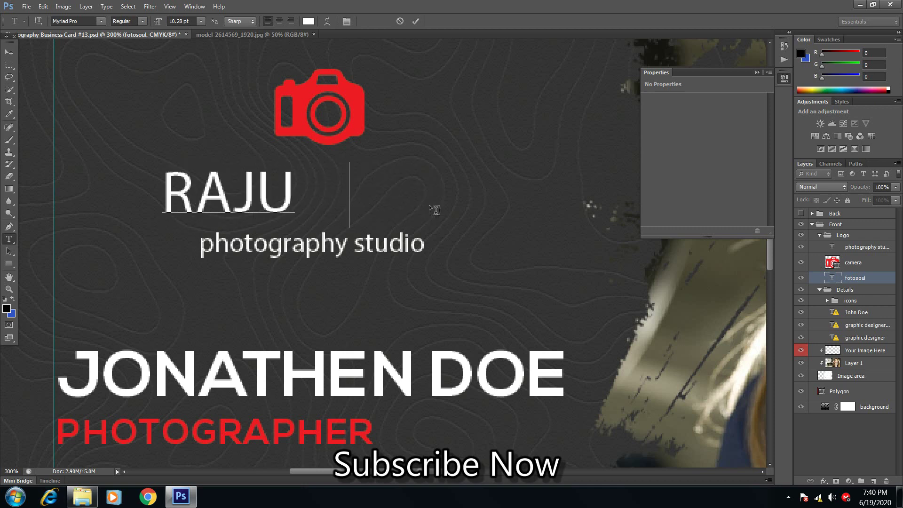
type("   ONLINE")
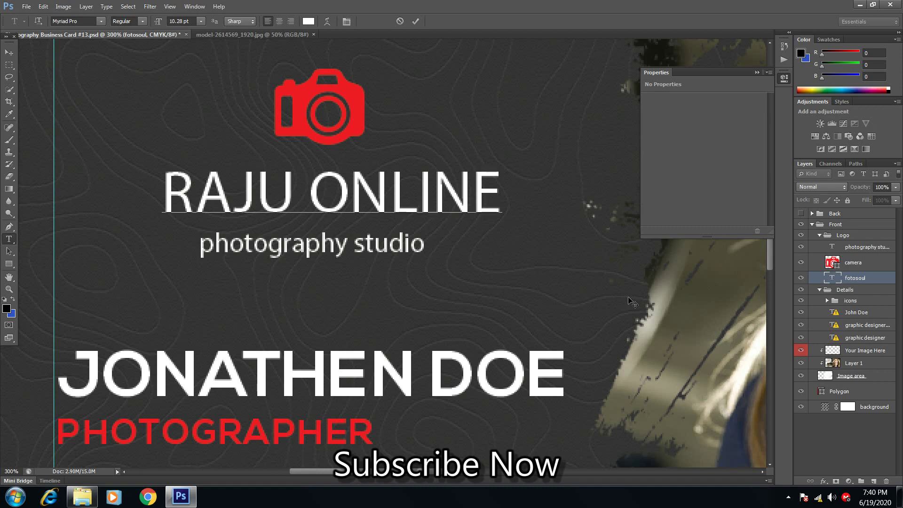
key("ctrl")
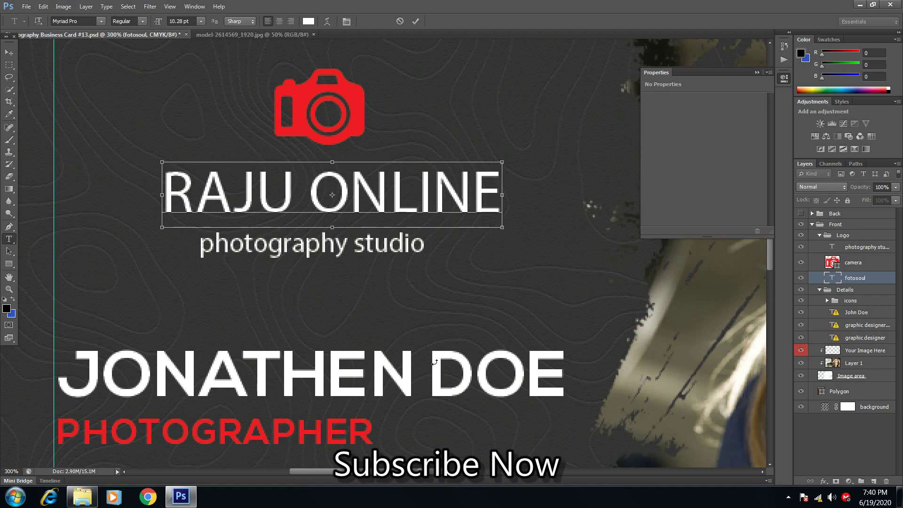
key("ctrl+1")
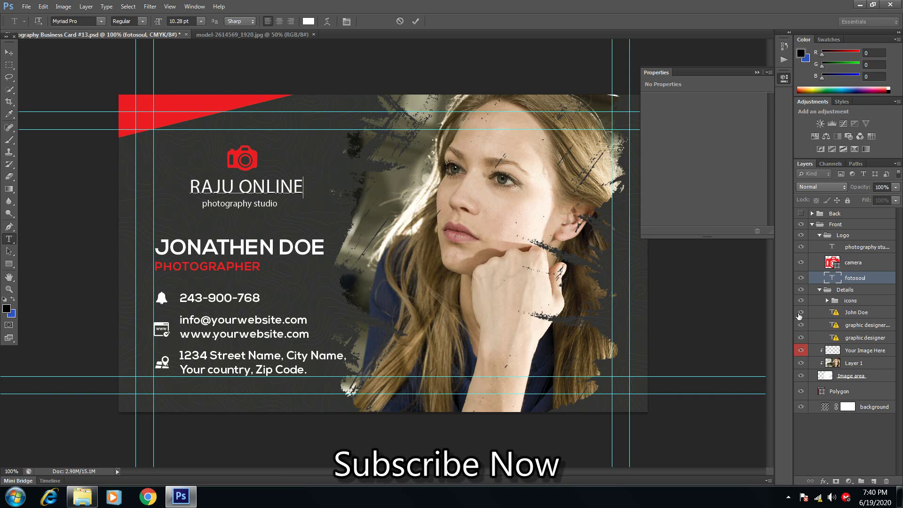
Expand Details > icons > icons and toggle the bell and web icons' visibility to identify them
left_click(828, 301)
key("v")
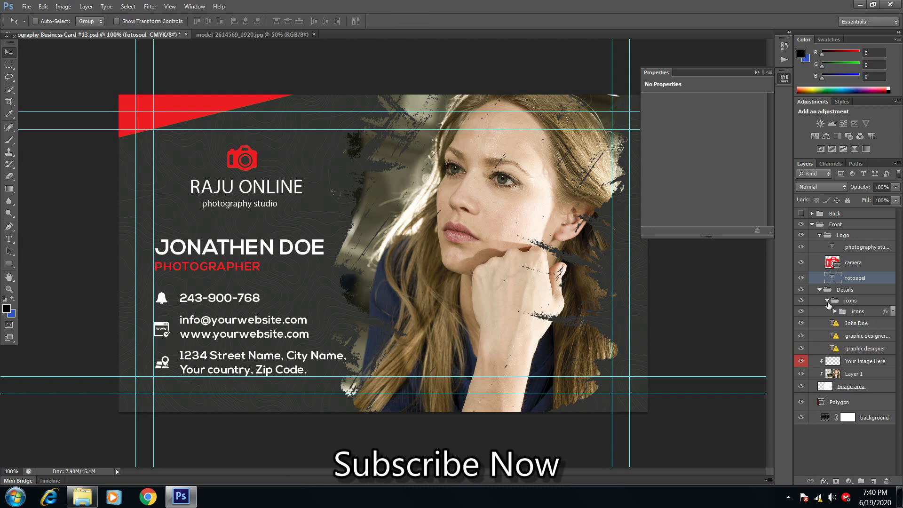
left_click(838, 314)
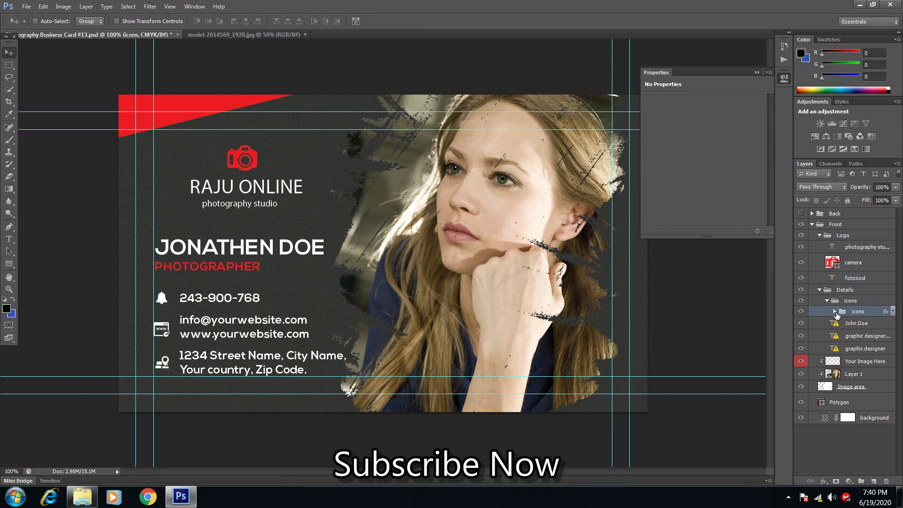
left_click(835, 312)
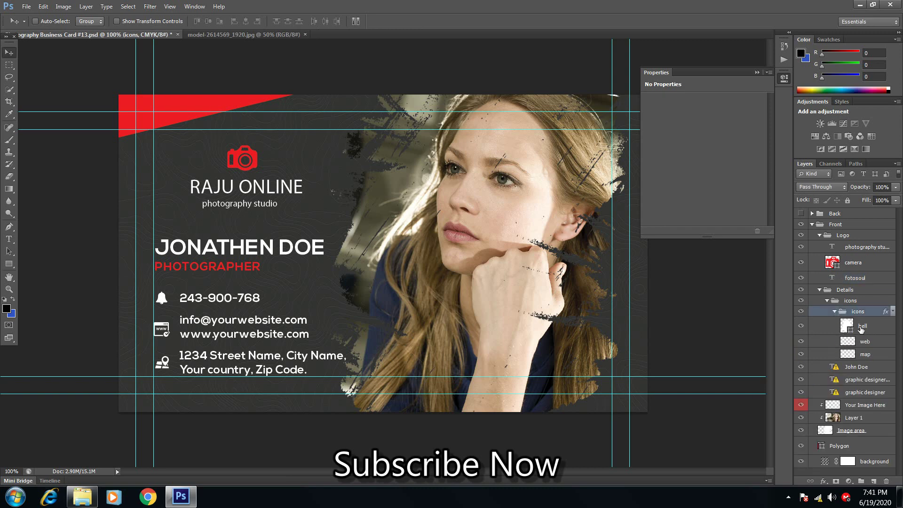
left_click(862, 328)
left_click(801, 326)
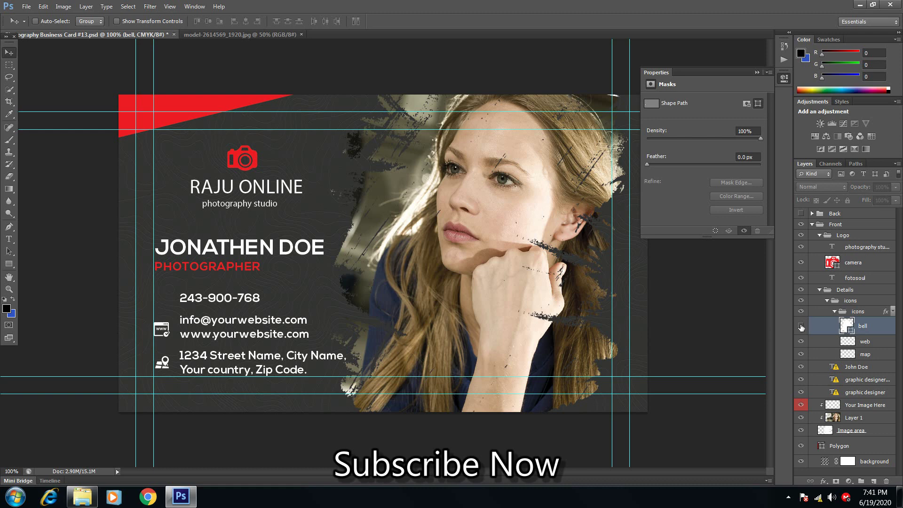
left_click(800, 324)
left_click(802, 341)
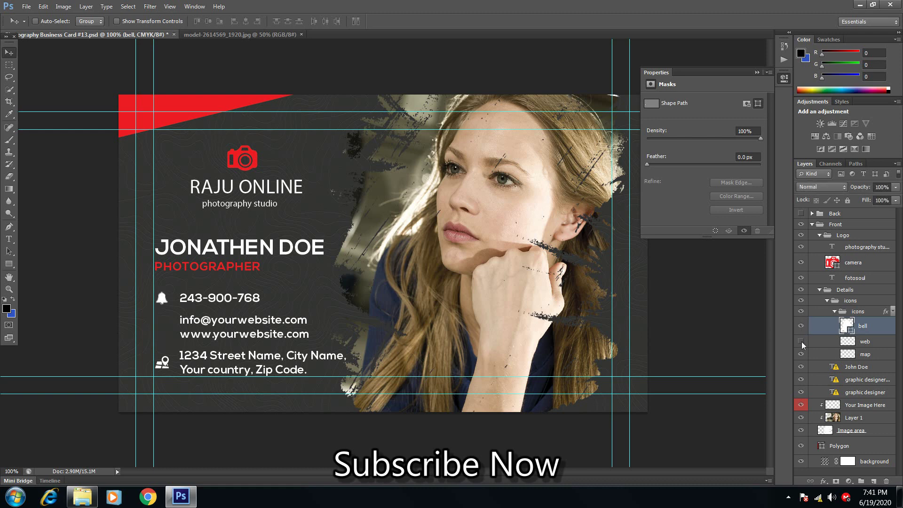
left_click(802, 342)
left_click(801, 342)
Show the Back group, paste the woman's photo in as Layer 2, and expand the Back group
left_click(801, 215)
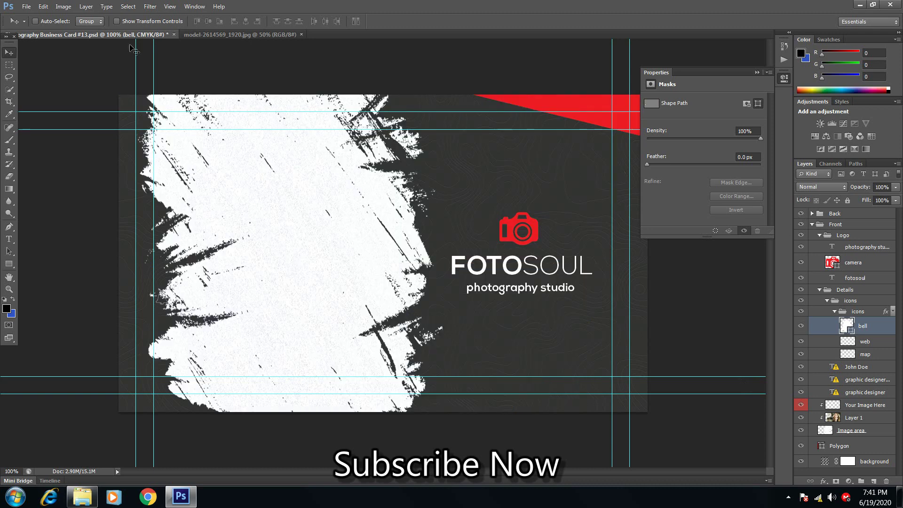
left_click(232, 33)
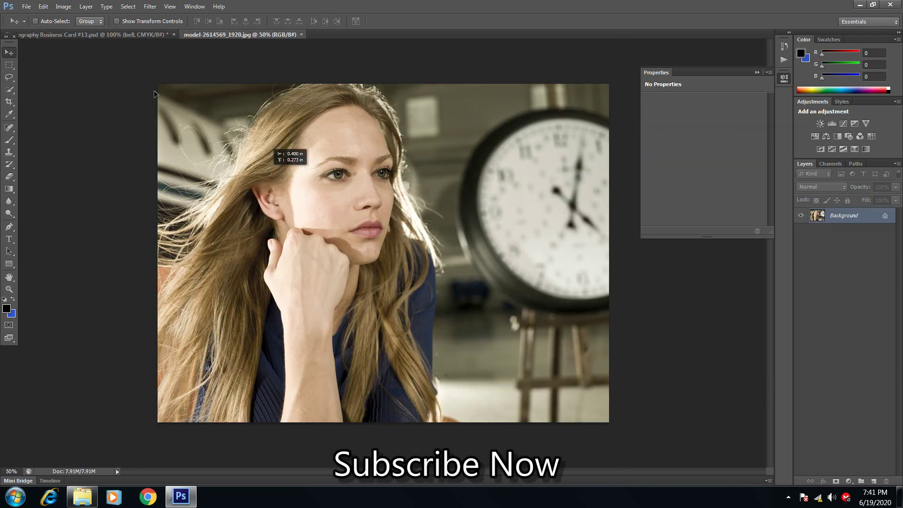
left_click(108, 38)
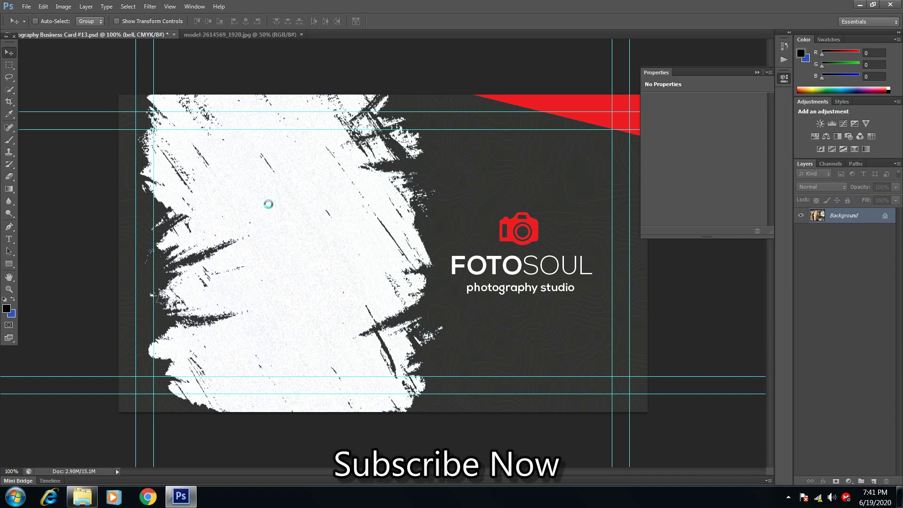
key("ctrl+shift+alt+n")
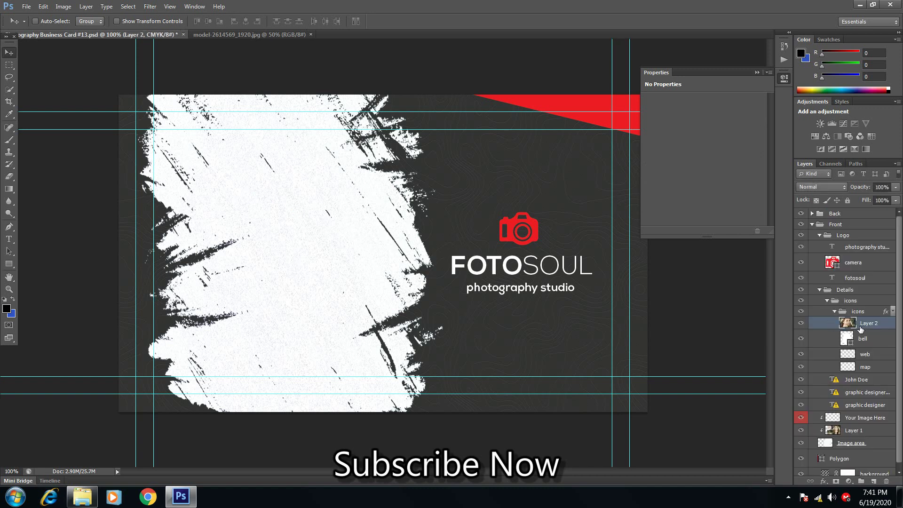
left_click(812, 214)
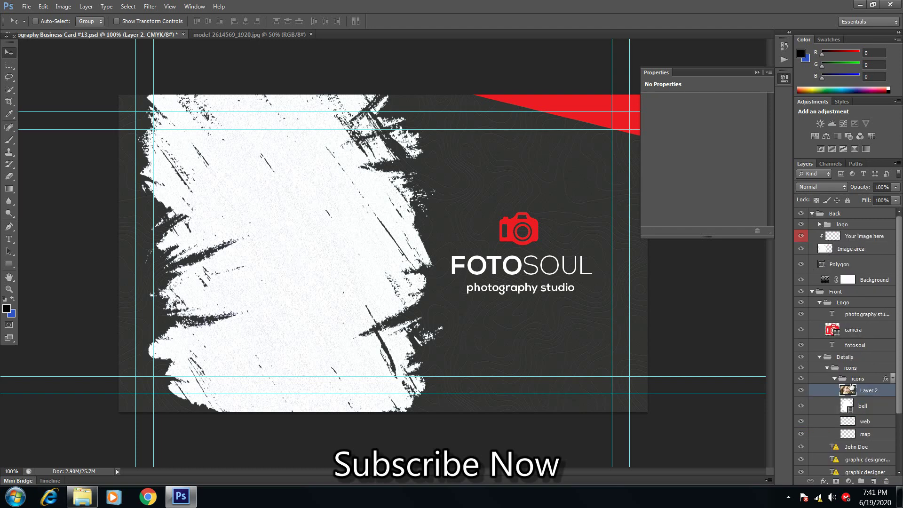
Move Layer 2 above Image area in Back, scale it to about 84% around her face
left_click_drag(850, 391, 849, 241)
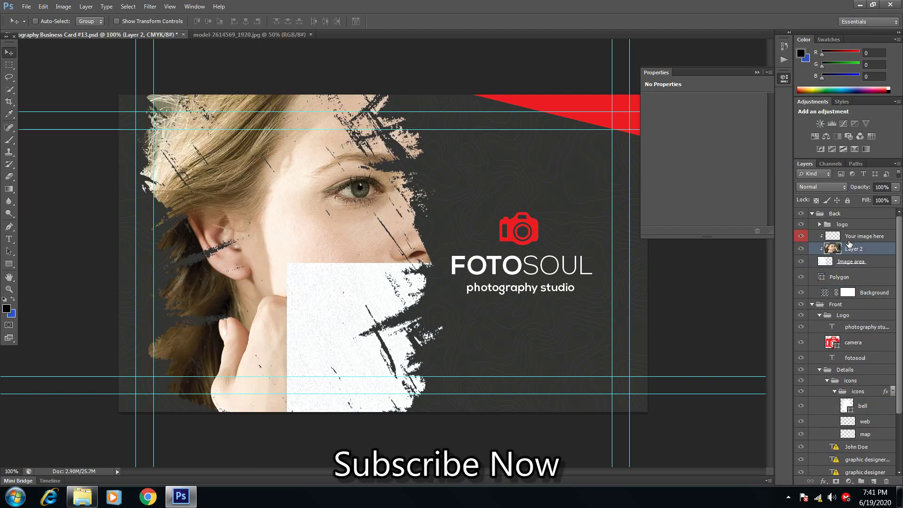
left_click_drag(316, 251, 297, 265)
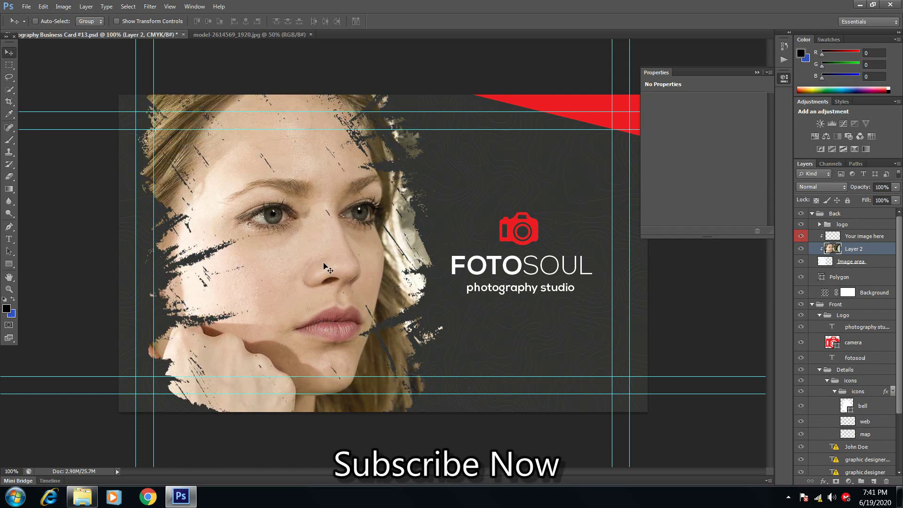
key("ctrl+t")
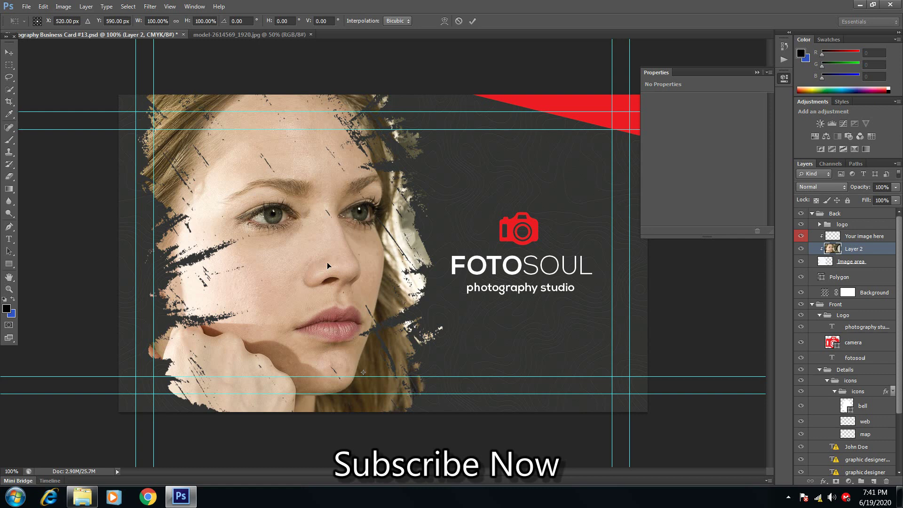
key("ctrl+minus")
key("ctrl+minus")
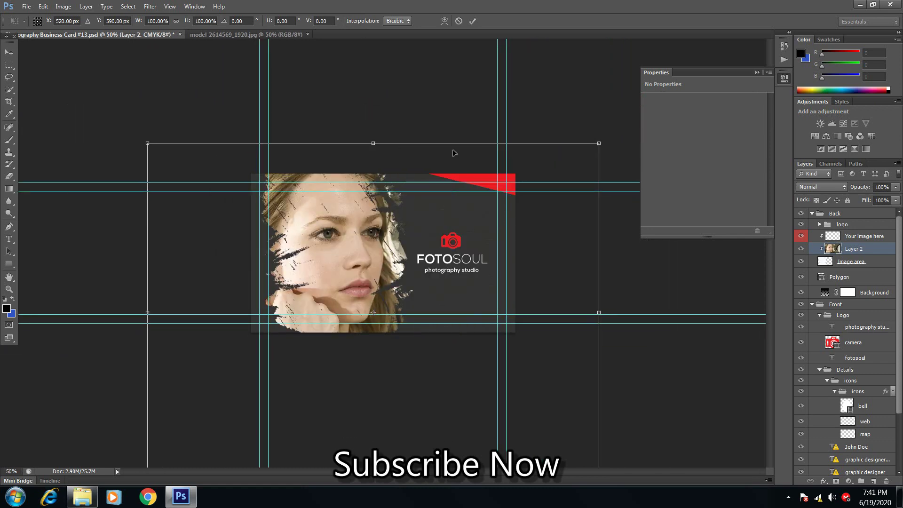
left_click_drag(599, 143, 525, 198)
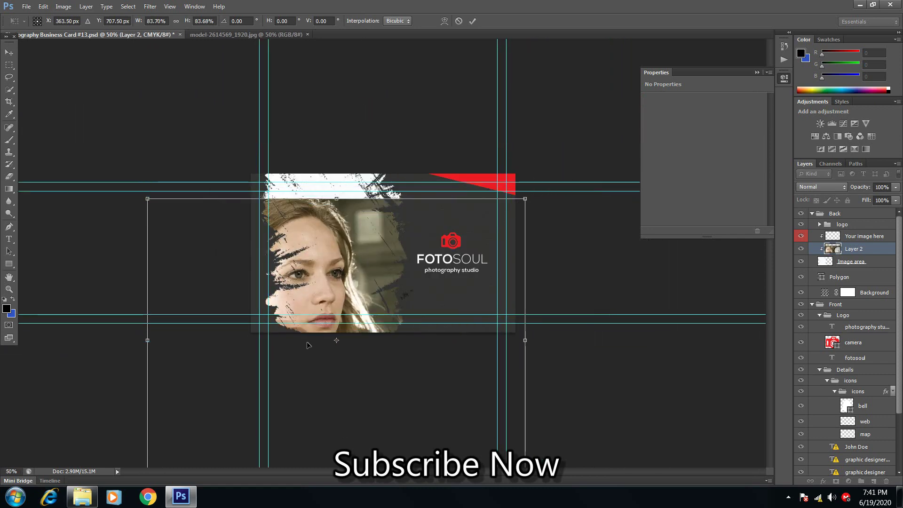
mouse_move(313, 346)
left_mouse_down()
mouse_move(323, 301)
mouse_move(348, 289)
left_mouse_up()
key("Return")
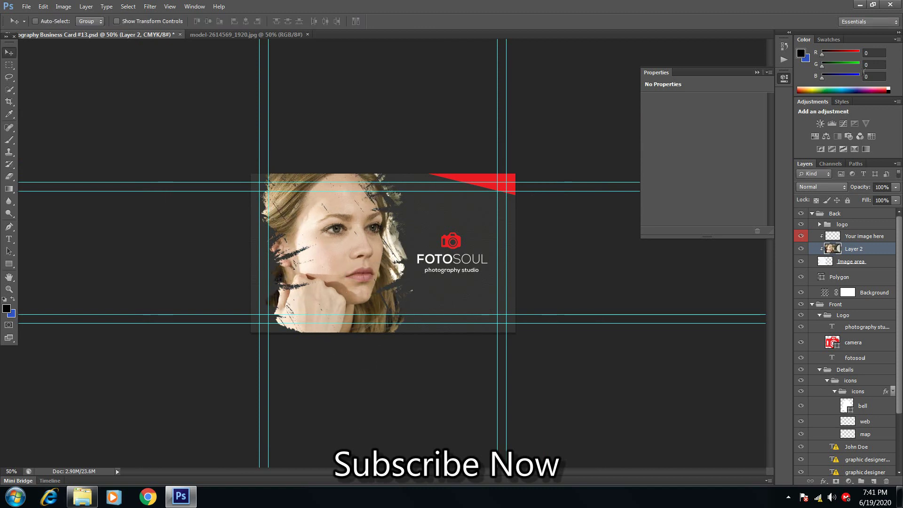
left_click(757, 73)
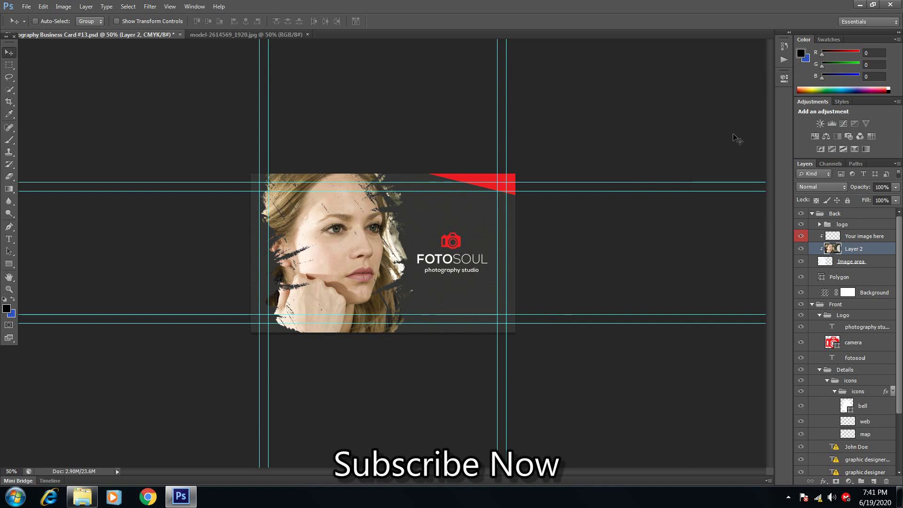